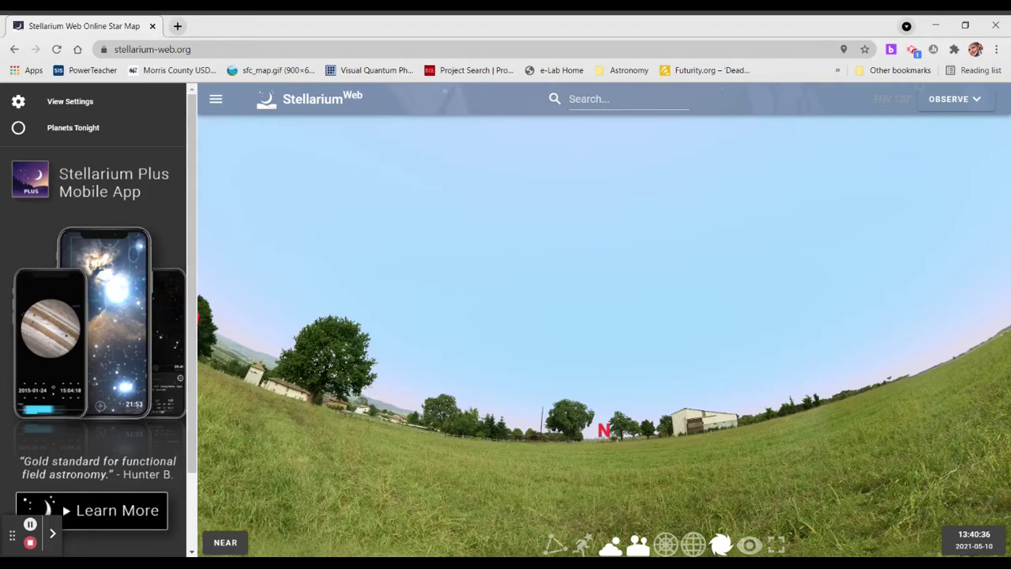
Look around the daytime sky from the Sun back to the northern horizon and turn off the atmosphere display.
click(601, 99)
drag(790, 310, 807, 534)
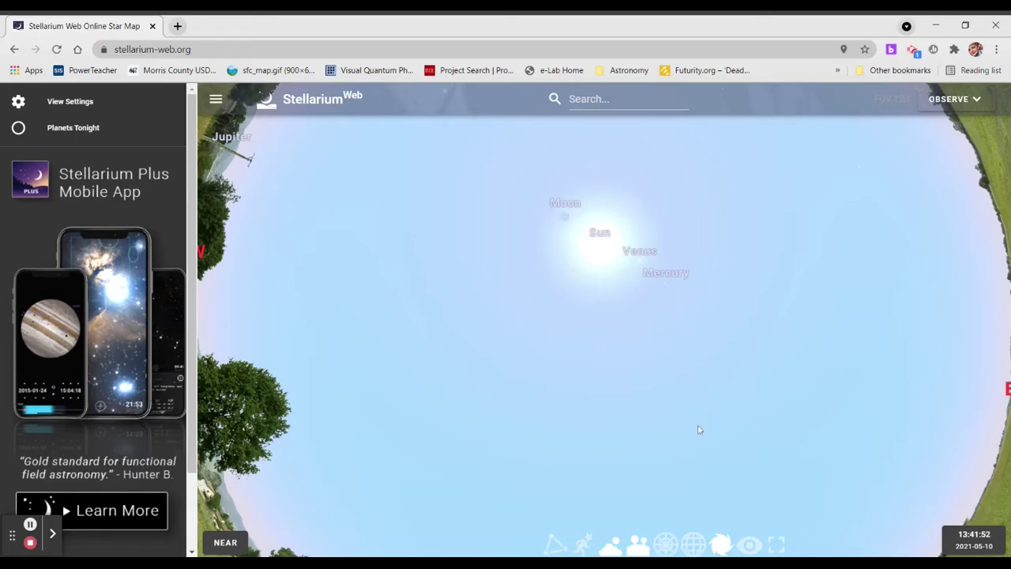
click(675, 451)
drag(675, 452, 653, 222)
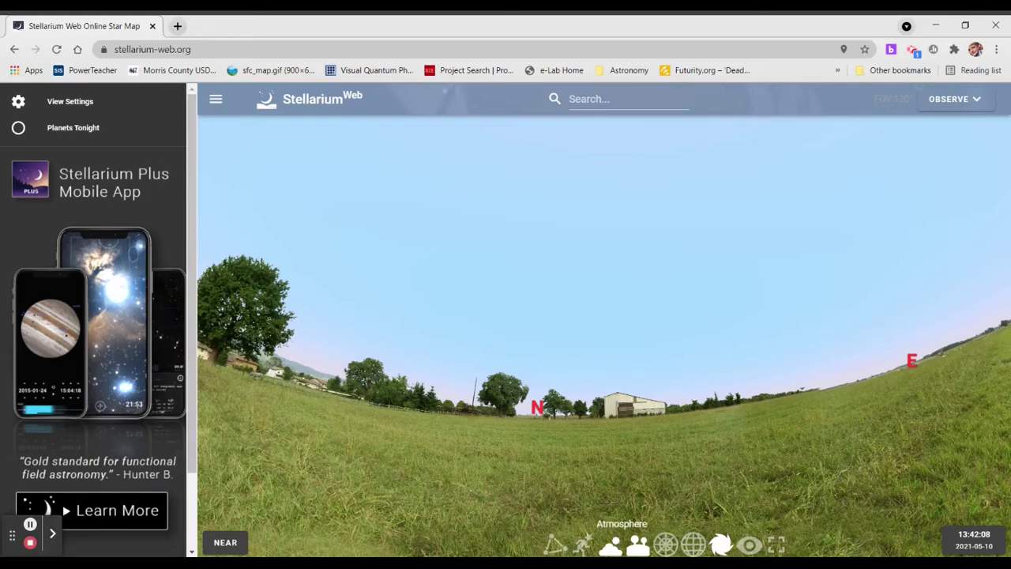
click(611, 548)
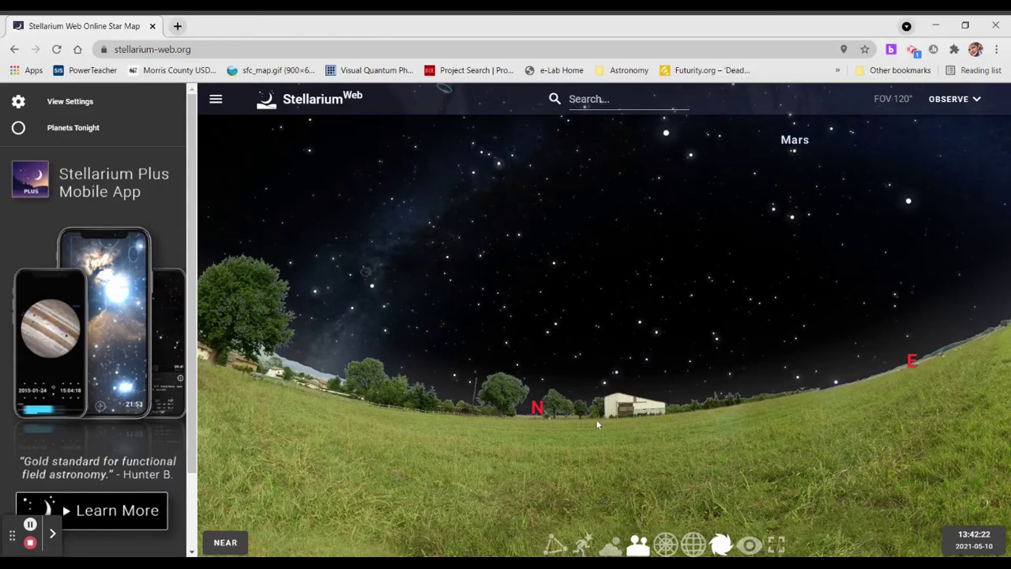
View the object details for Mars and several bright stars, including Capella and Pollux, and close the information.
mouse_move(598, 285)
mouse_down()
mouse_move(598, 357)
mouse_move(599, 338)
mouse_up()
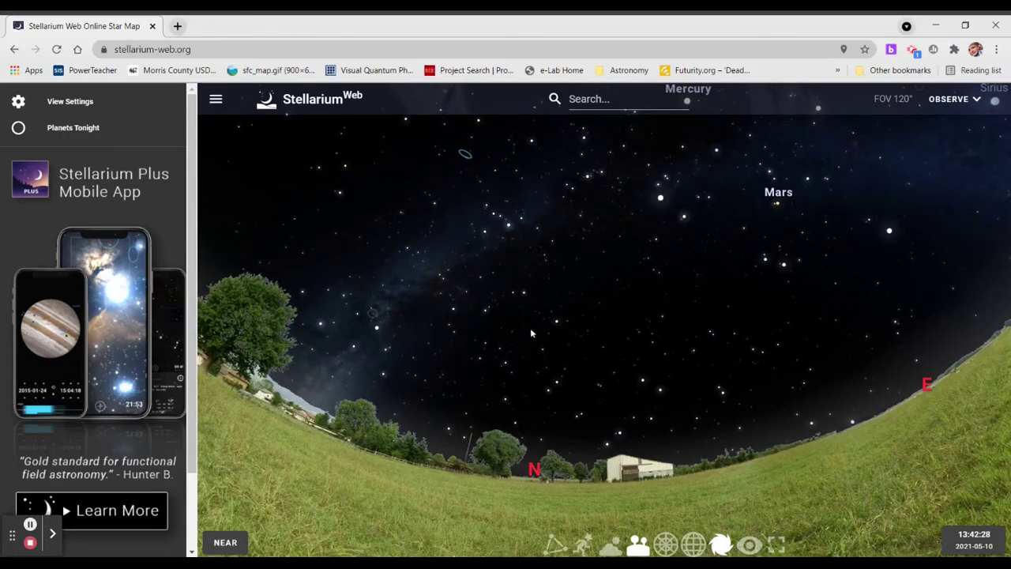
click(777, 207)
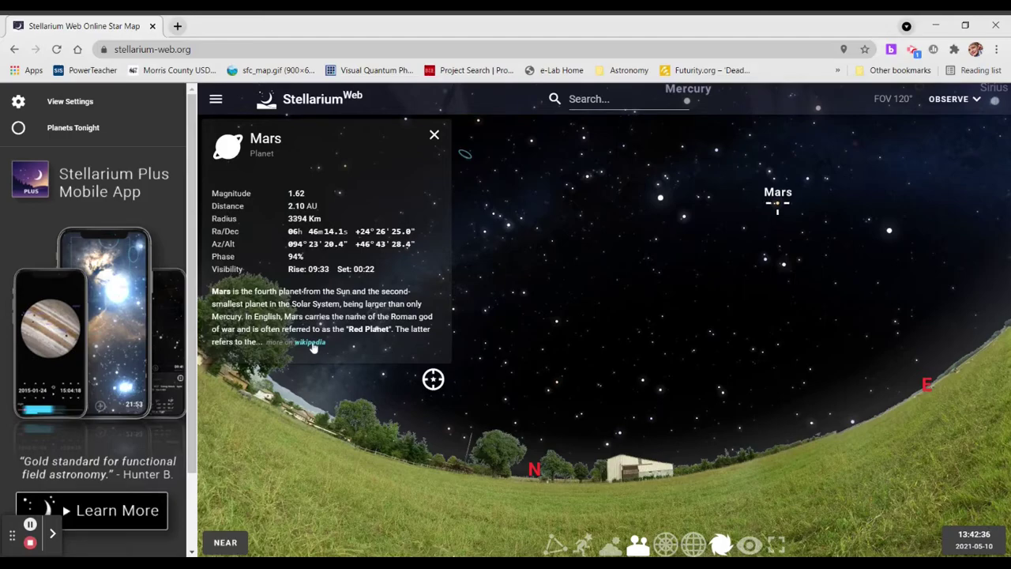
click(431, 145)
click(508, 225)
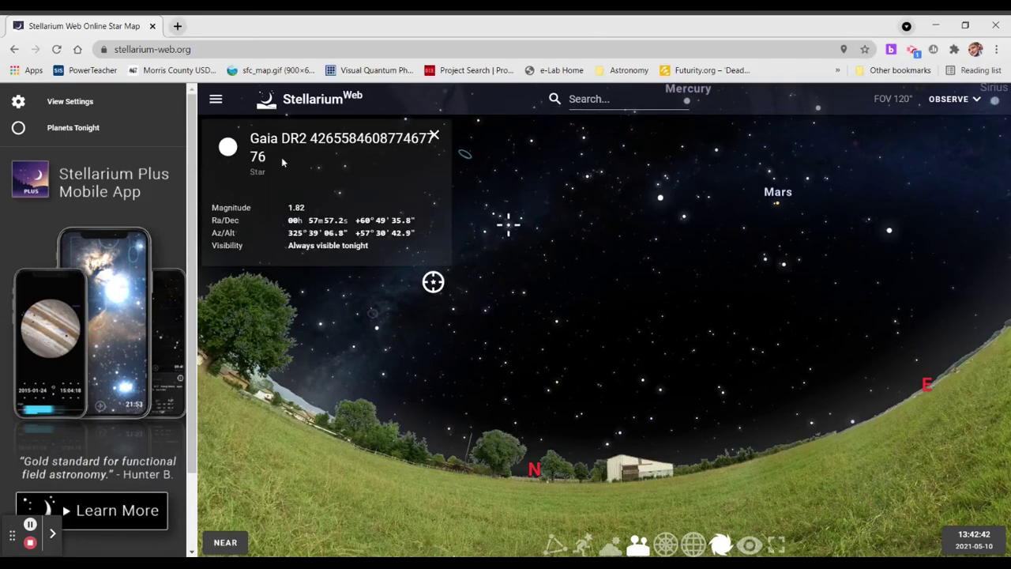
click(662, 199)
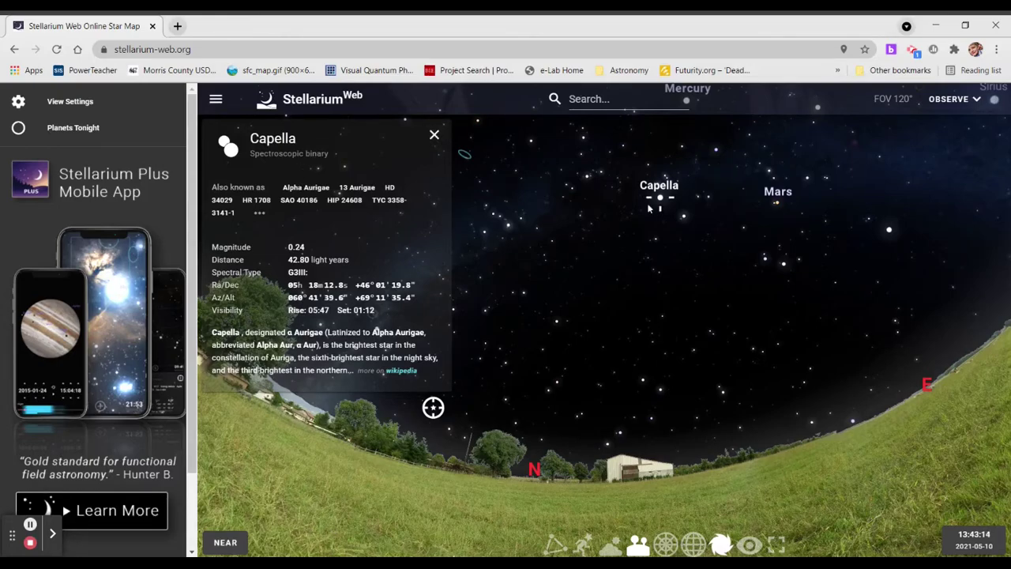
click(785, 267)
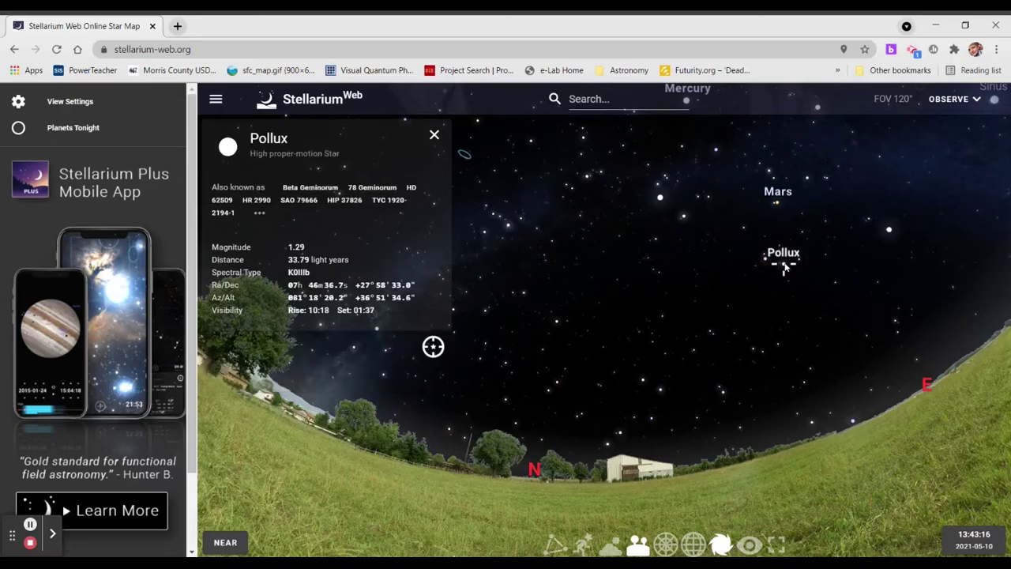
click(436, 136)
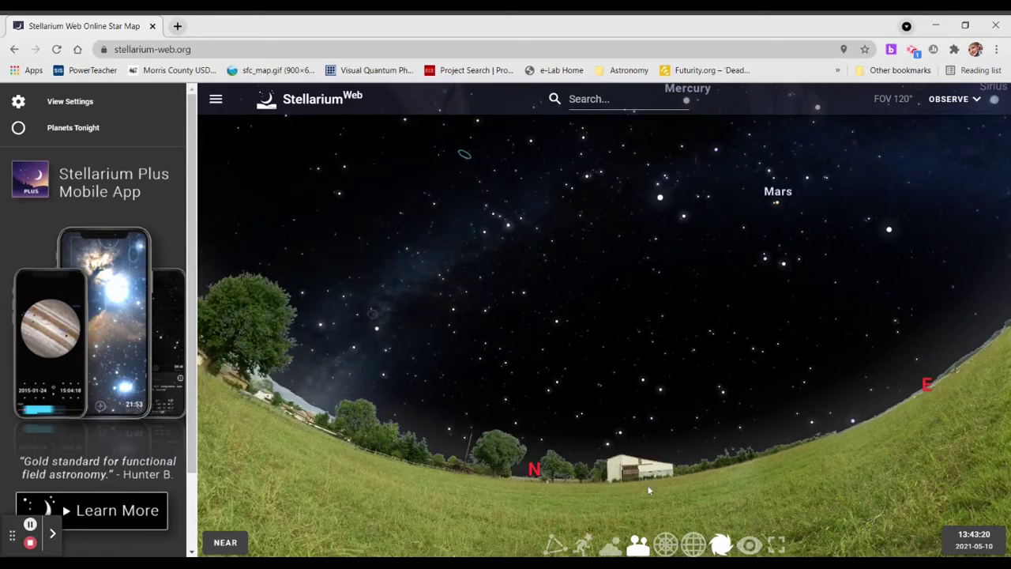
Face the eastern horizon and advance the simulated time by ten hours to 23:43 on 2021-05-10.
drag(665, 499, 669, 456)
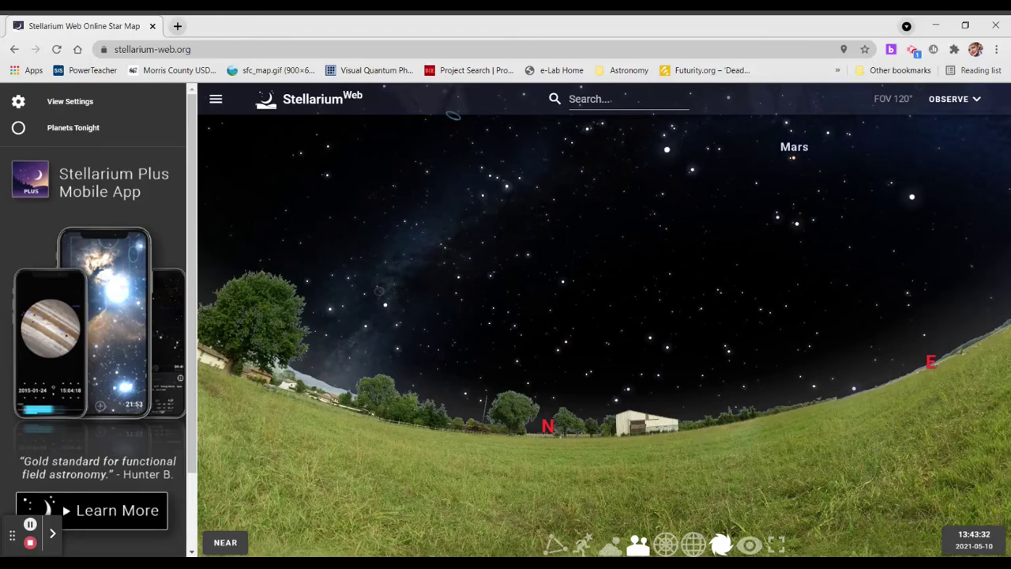
mouse_move(836, 457)
mouse_down()
mouse_move(756, 450)
mouse_move(578, 395)
mouse_move(509, 428)
mouse_up()
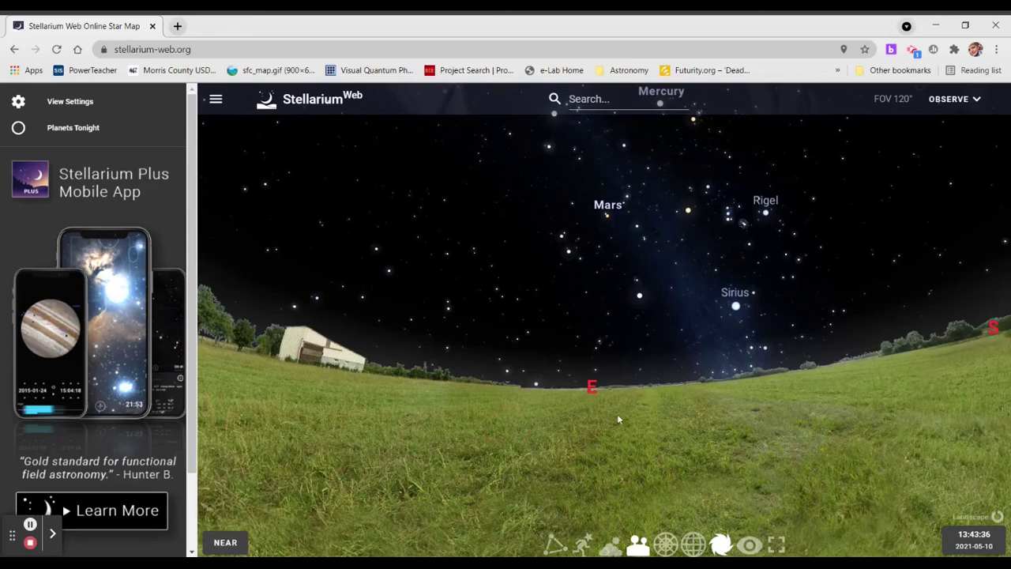
click(962, 548)
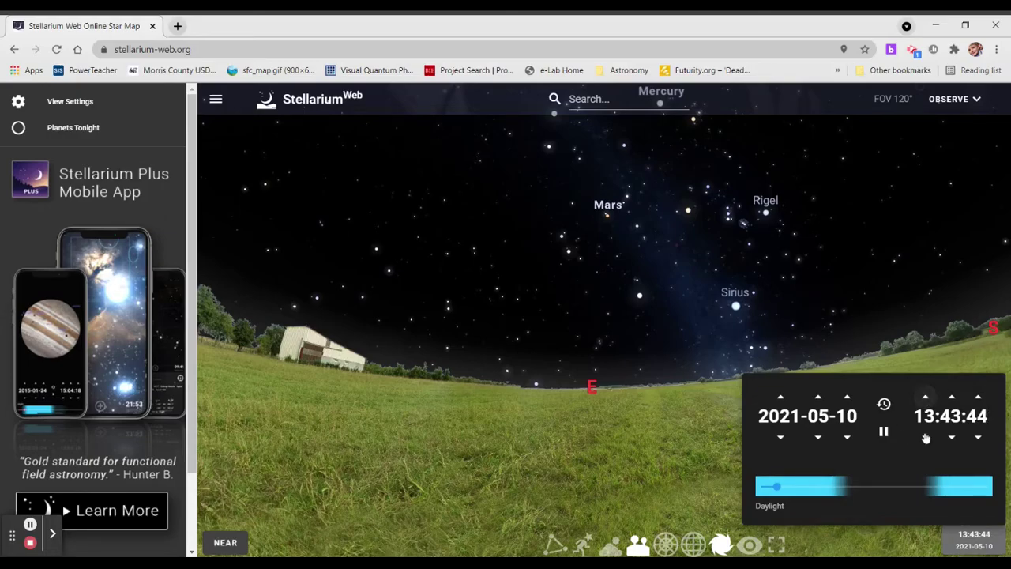
click(927, 398)
click(927, 397)
click(927, 397)
click(927, 397)
click(927, 397)
click(927, 398)
click(927, 398)
click(927, 397)
click(927, 397)
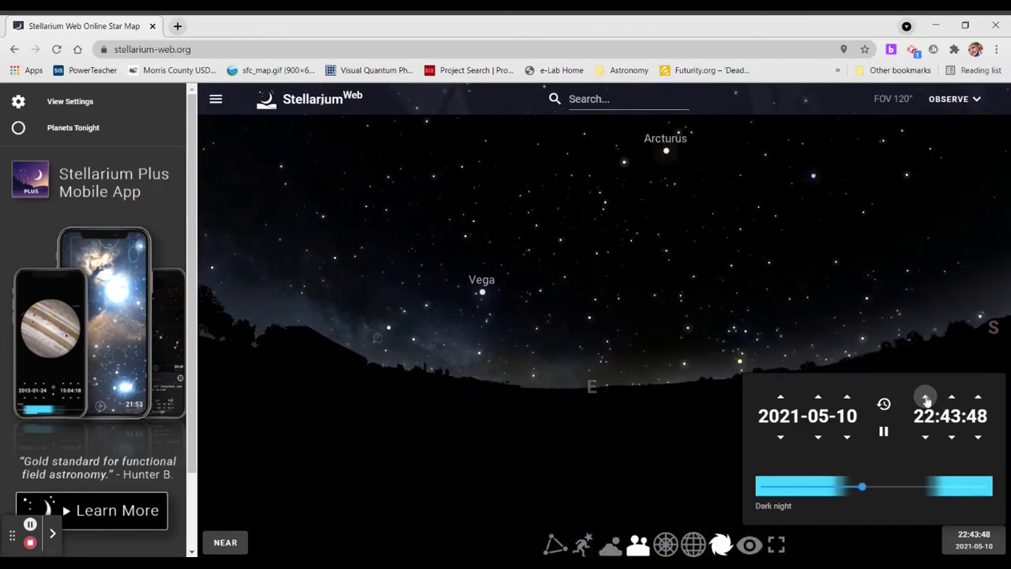
click(927, 398)
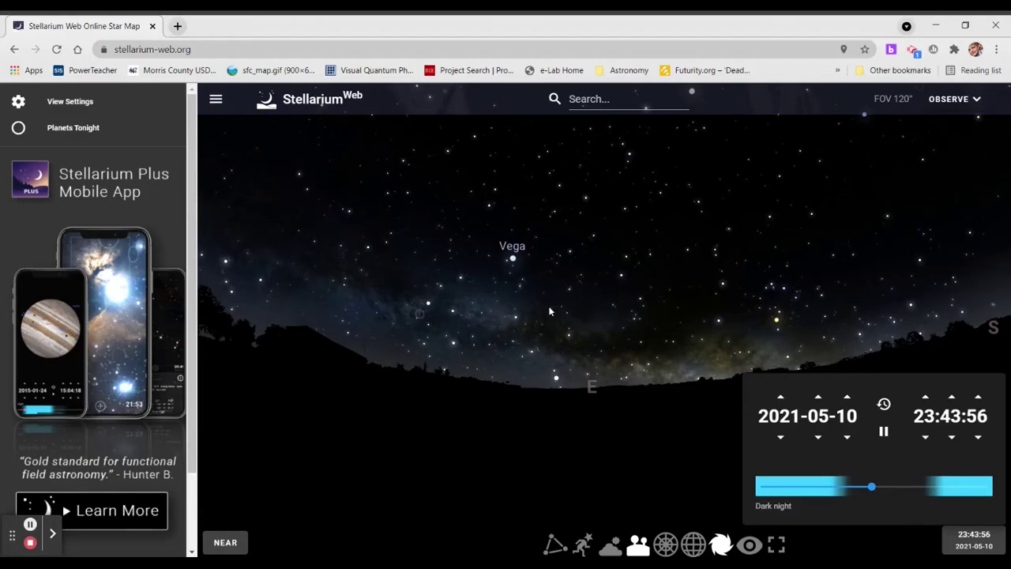
Set the year of the simulated date to 2005.
drag(530, 370, 497, 451)
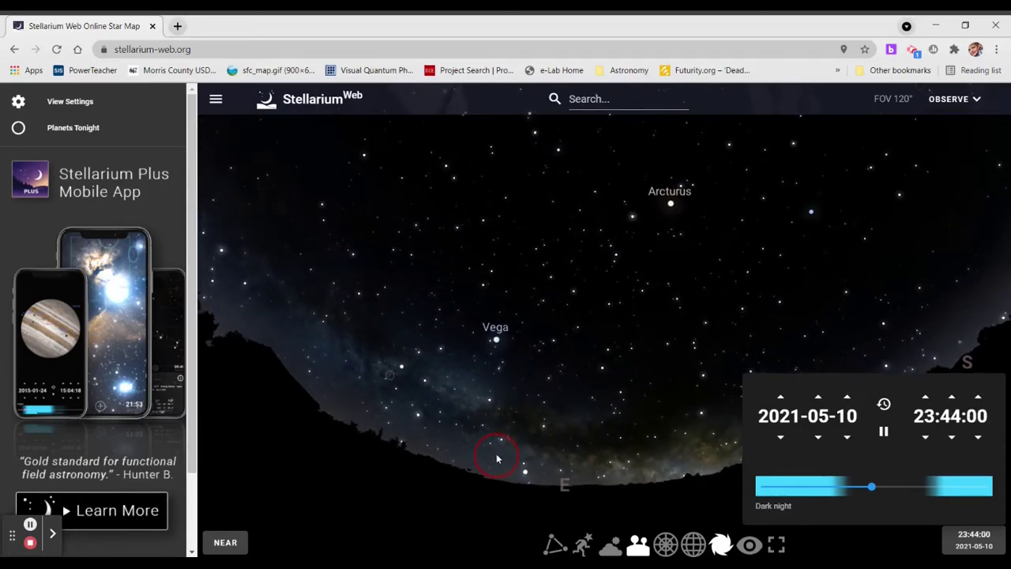
click(973, 540)
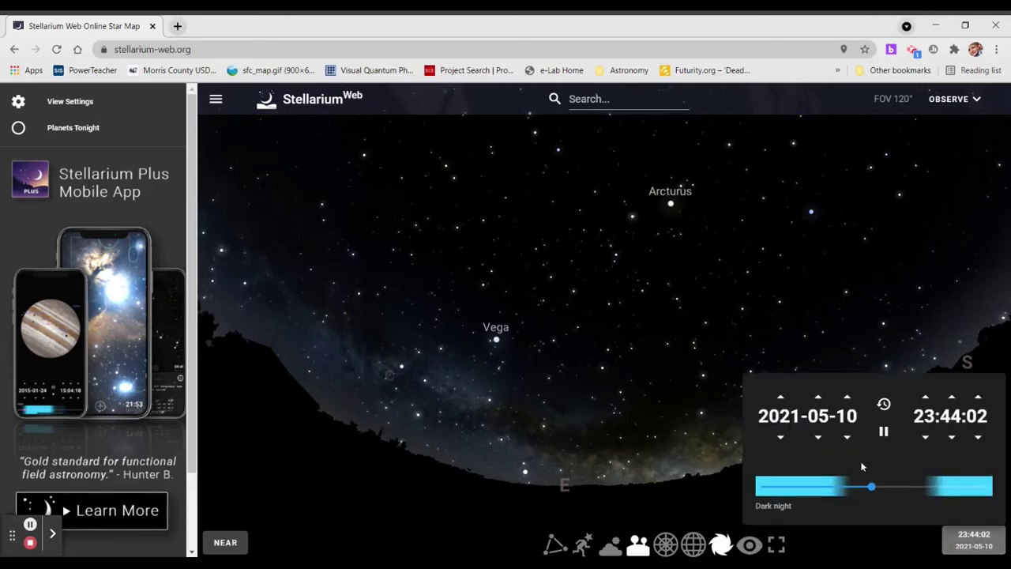
triple_click(781, 438)
click(782, 439)
double_click(782, 438)
triple_click(781, 439)
double_click(781, 439)
triple_click(782, 439)
double_click(781, 438)
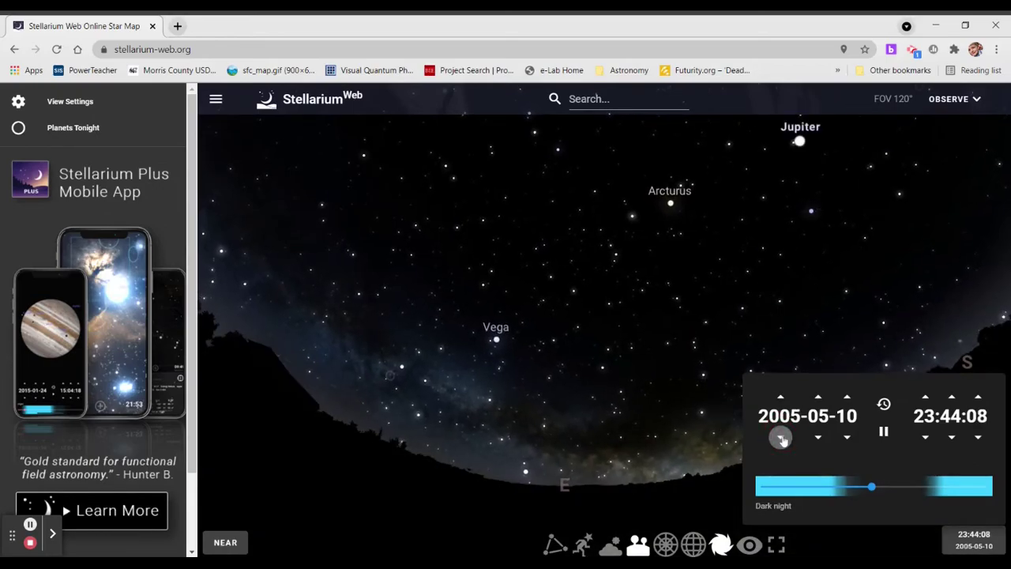
Set the month to October and the day to 13 in the simulated date.
click(819, 398)
triple_click(819, 398)
click(819, 398)
click(847, 397)
double_click(848, 397)
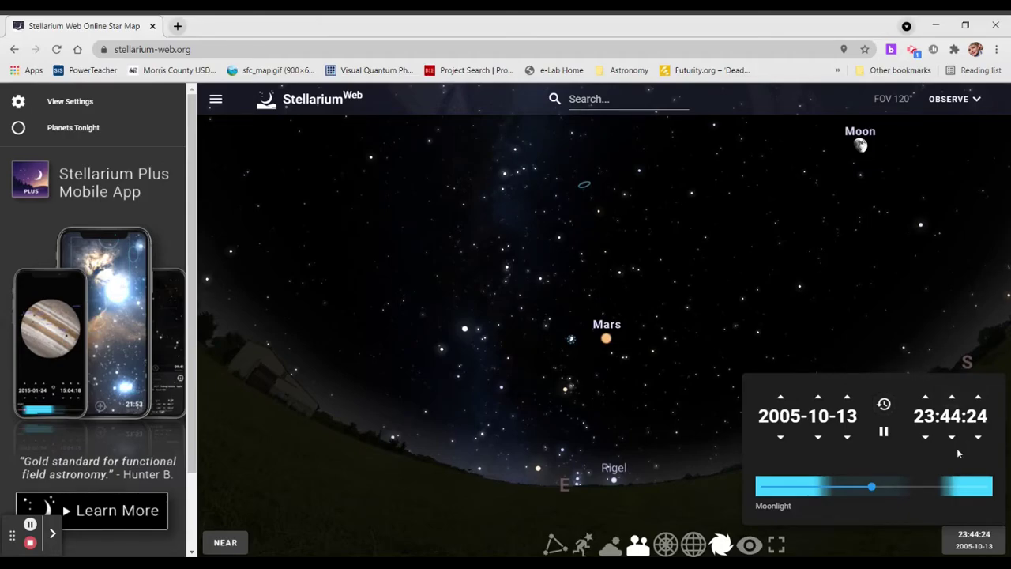
Pause the clock and advance the minutes past midnight to 00:00 on 2005-10-14.
click(884, 434)
click(952, 396)
click(953, 397)
click(952, 397)
click(952, 397)
click(953, 397)
double_click(950, 417)
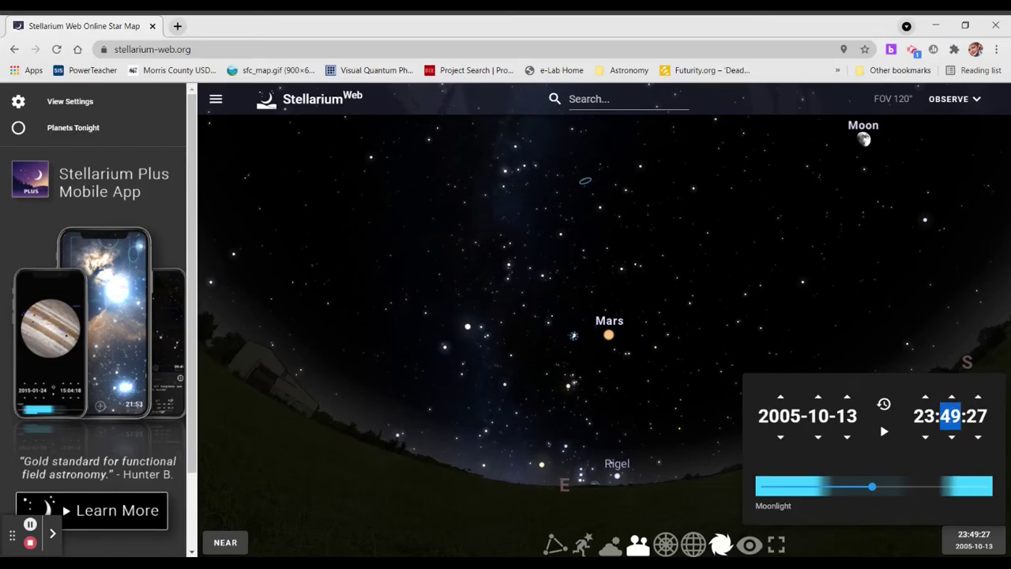
click(953, 397)
click(952, 397)
click(953, 397)
click(952, 397)
click(952, 397)
click(953, 397)
click(952, 397)
click(952, 396)
click(952, 396)
click(952, 397)
click(952, 397)
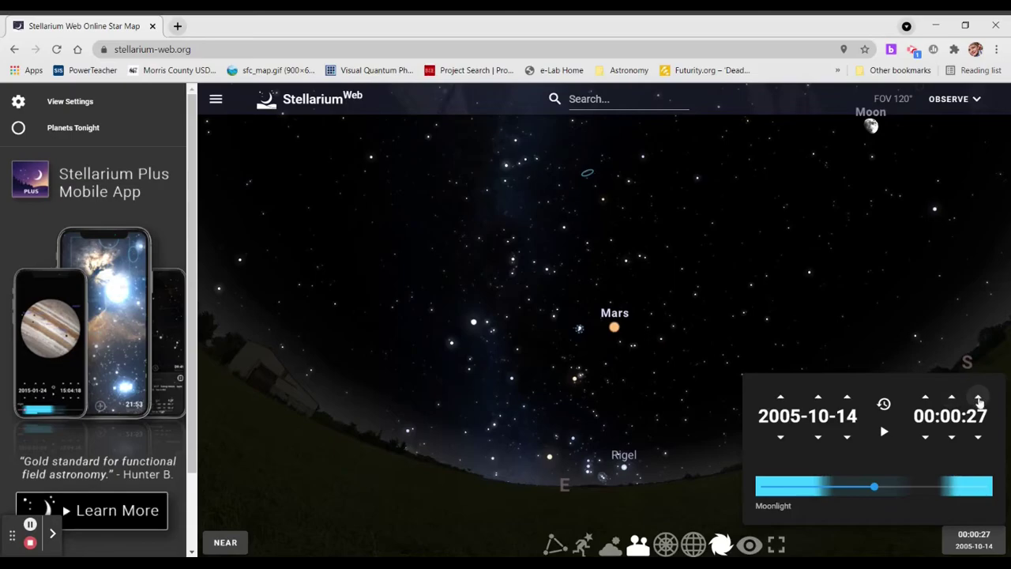
Reduce the seconds to 00 for exactly midnight and set the day to 15 October 2005.
click(978, 437)
click(979, 437)
click(979, 437)
click(978, 437)
click(978, 437)
click(979, 437)
click(978, 437)
click(978, 436)
click(978, 437)
click(978, 437)
click(978, 437)
click(978, 437)
click(978, 437)
click(979, 437)
click(979, 437)
click(978, 437)
click(978, 437)
click(978, 437)
click(978, 437)
click(978, 437)
click(978, 437)
click(979, 437)
click(979, 437)
click(979, 437)
click(979, 436)
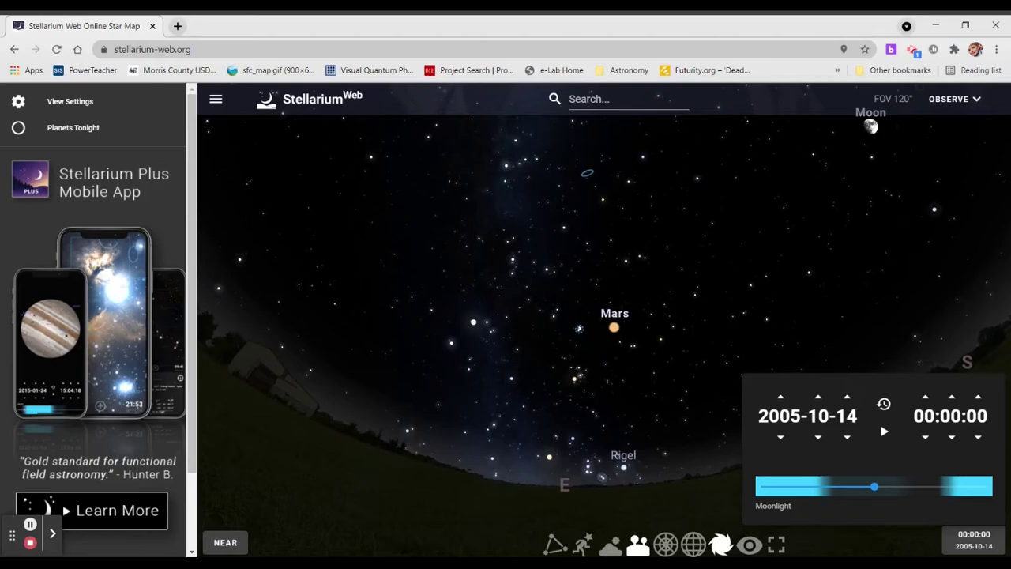
click(848, 399)
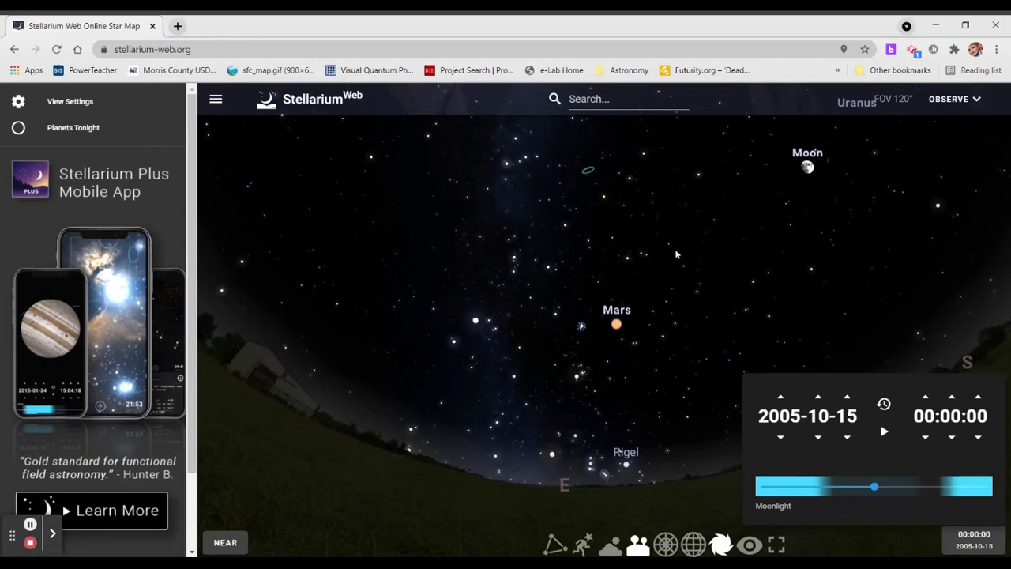
Turn the view to the northeastern sky, hide the ground landscape and show it again.
drag(720, 198, 614, 176)
drag(395, 298, 628, 198)
drag(436, 224, 632, 376)
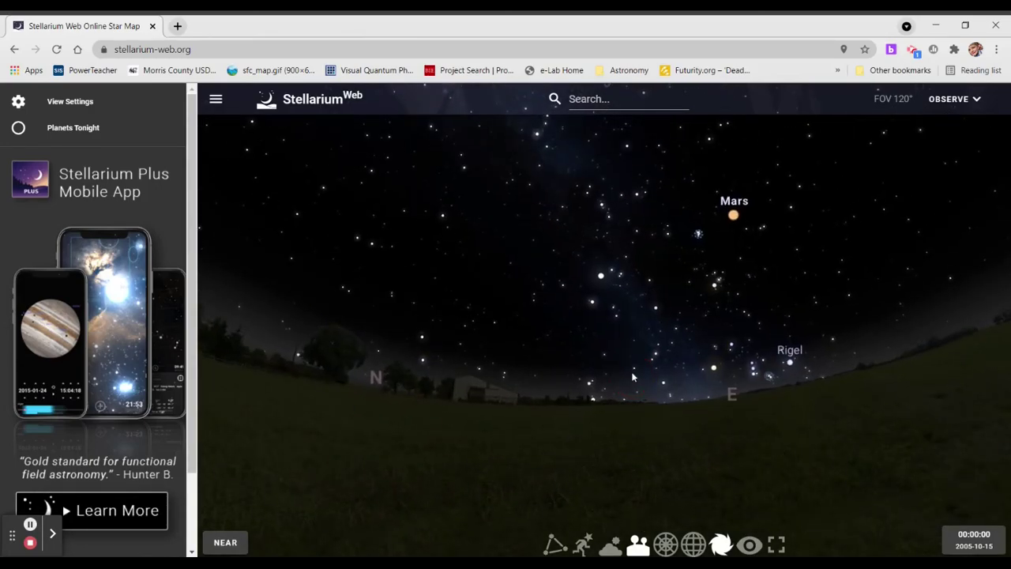
click(638, 547)
click(638, 546)
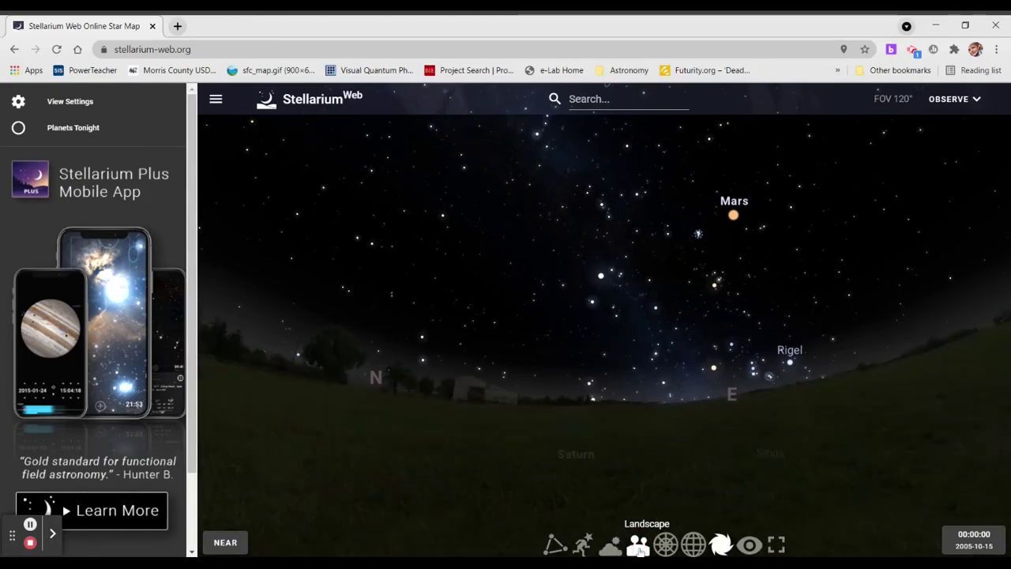